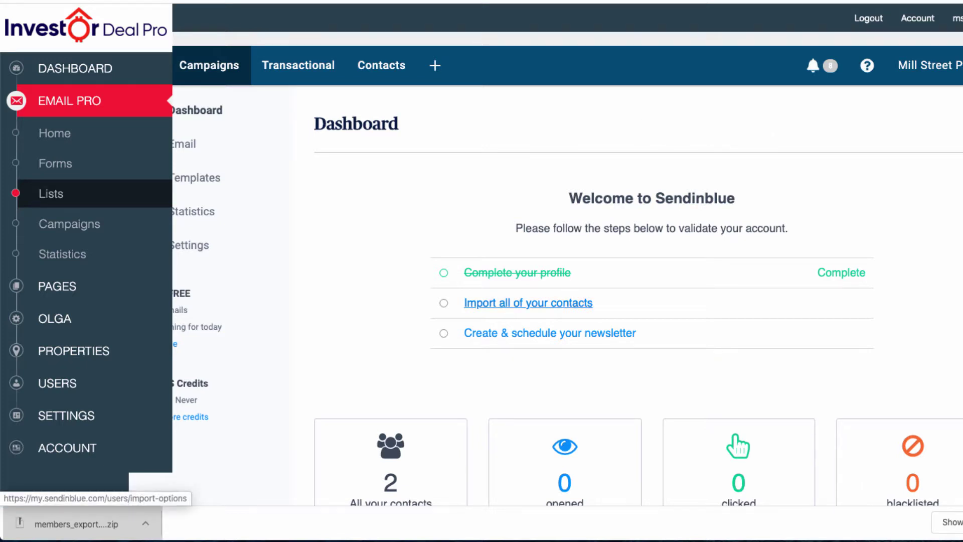
Step: Open the contact import options from the 'Import all of your contacts' link on the dashboard
{"action": "left_click", "coordinate": [528, 303]}
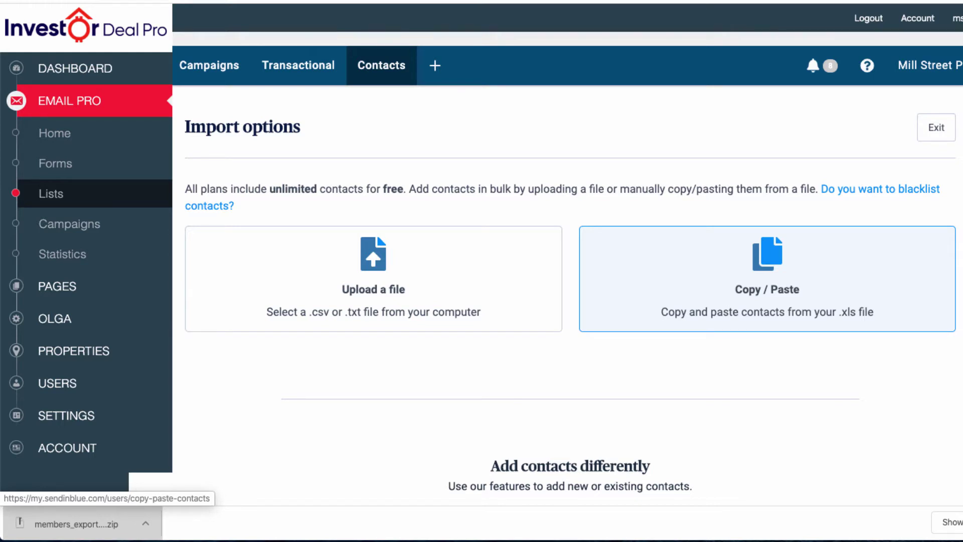
{"action": "left_click", "coordinate": [766, 278]}
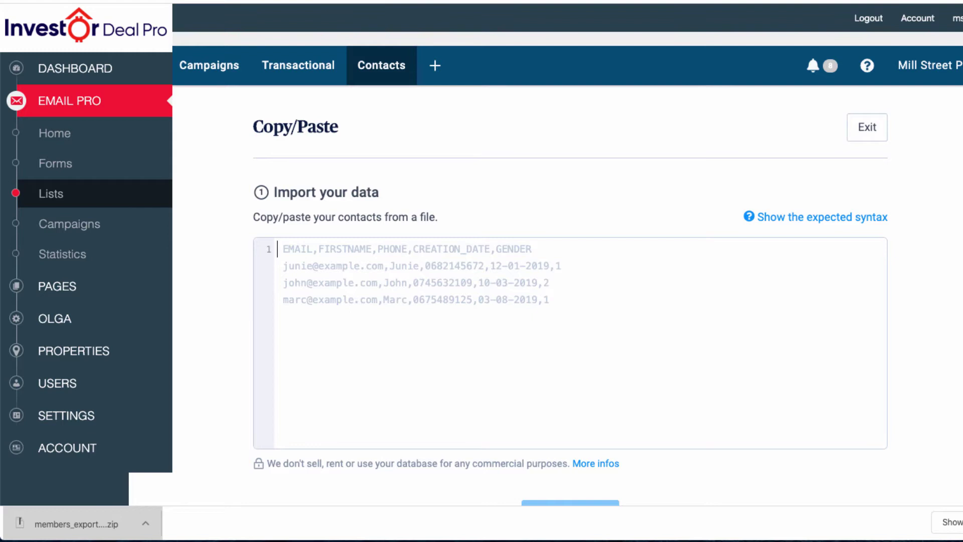
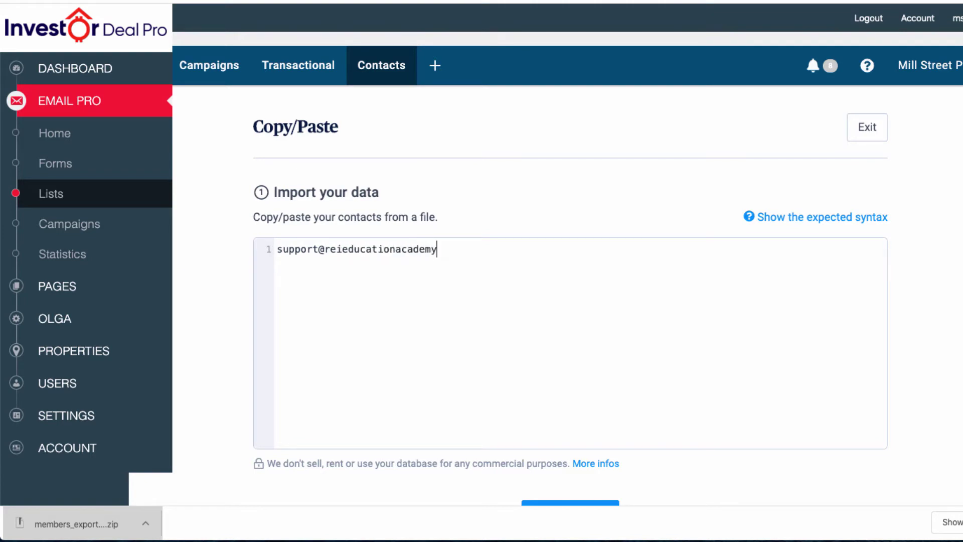
{"action": "scroll", "coordinate": [569, 300], "scroll_direction": "down", "scroll_amount": 2}
{"action": "scroll", "coordinate": [570, 301], "scroll_direction": "down", "scroll_amount": 1}
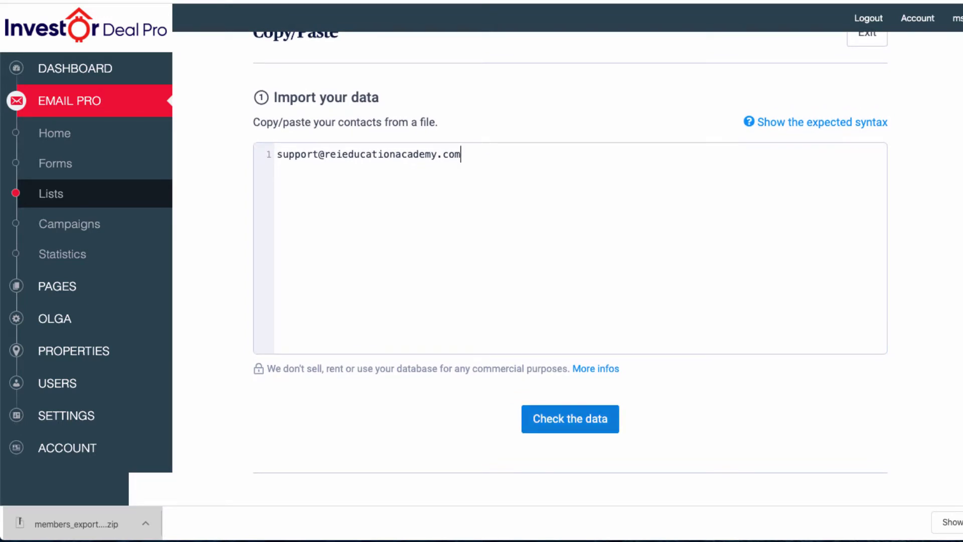
{"action": "left_click", "coordinate": [569, 418]}
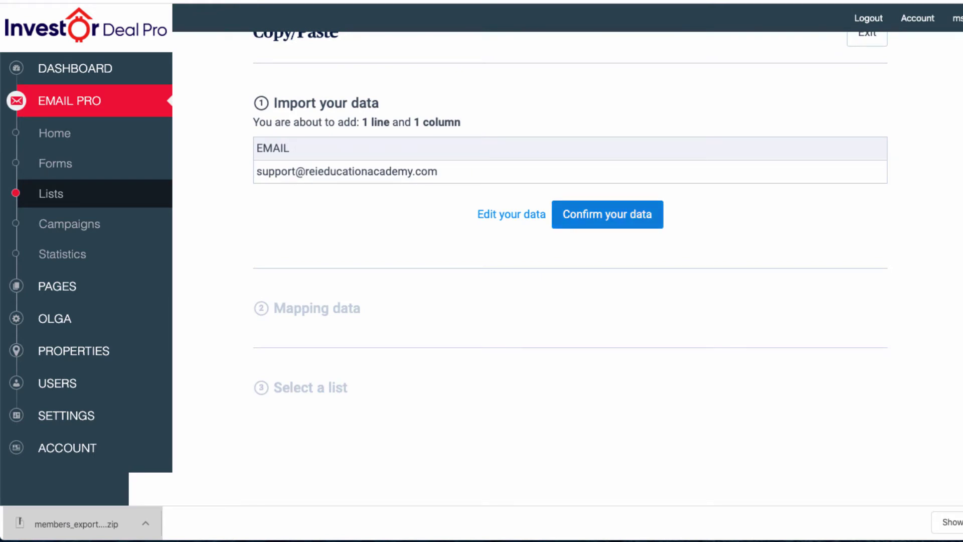
Step: Confirm the one-line data and confirm the EMAIL column mapped to the Email attribute
{"action": "left_click", "coordinate": [607, 214]}
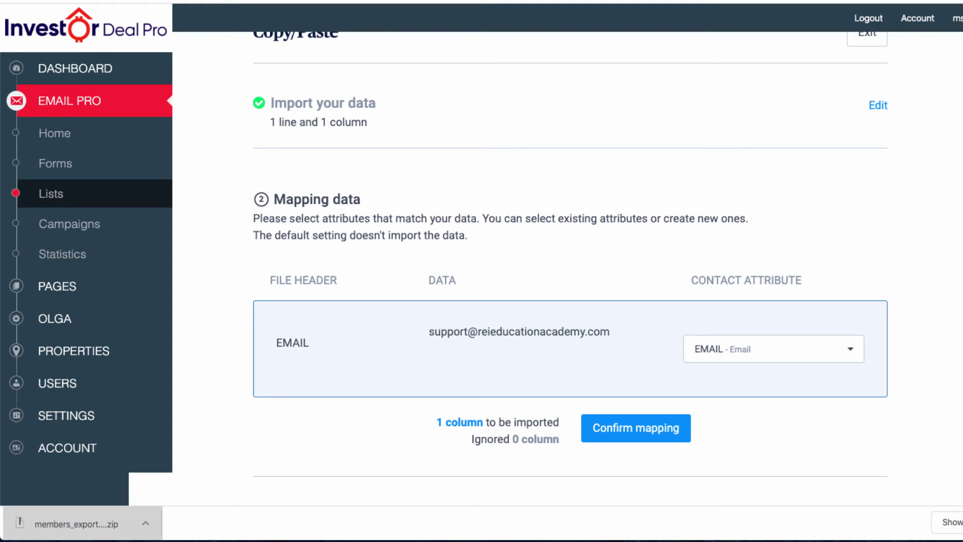
{"action": "left_click_drag", "start_coordinate": [274, 199], "coordinate": [361, 199]}
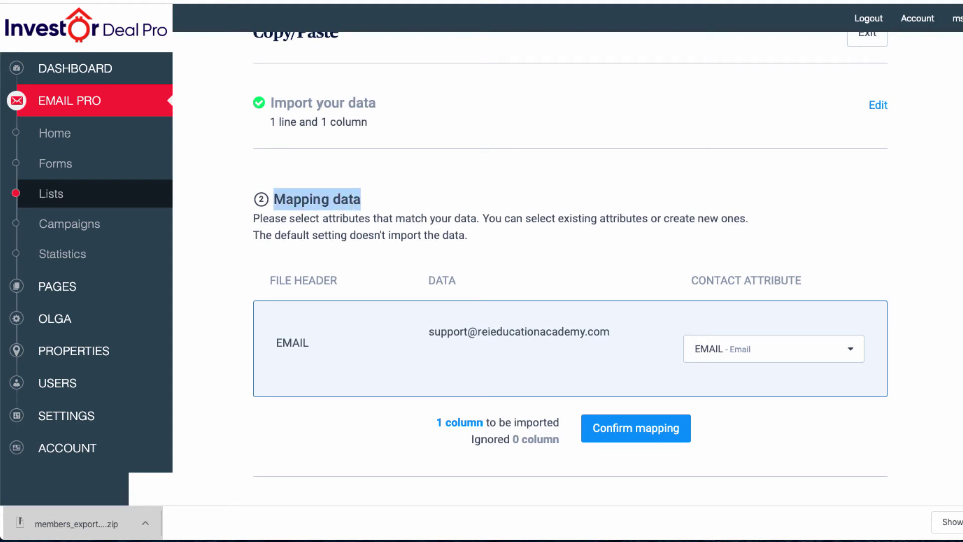
{"action": "left_click_drag", "start_coordinate": [275, 343], "coordinate": [310, 343]}
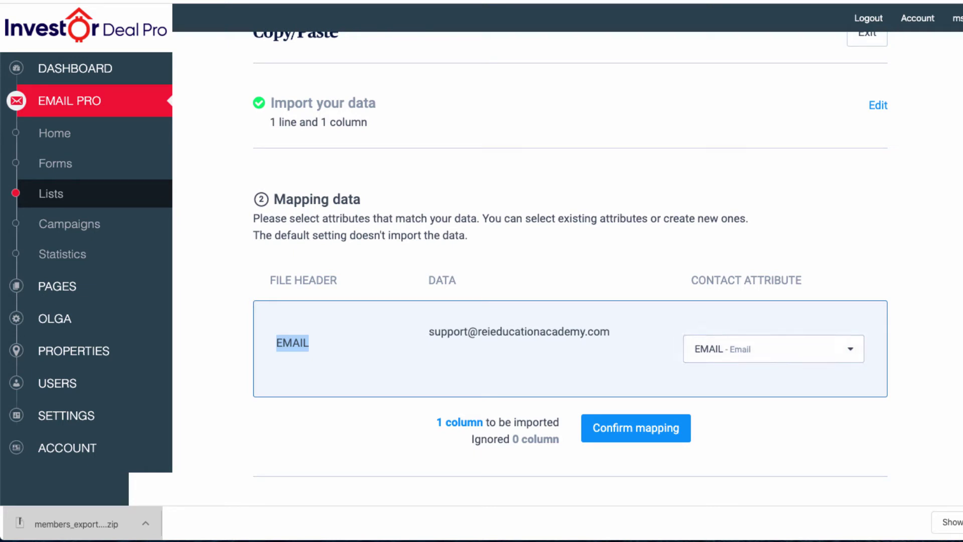
{"action": "left_click_drag", "start_coordinate": [429, 331], "coordinate": [609, 331]}
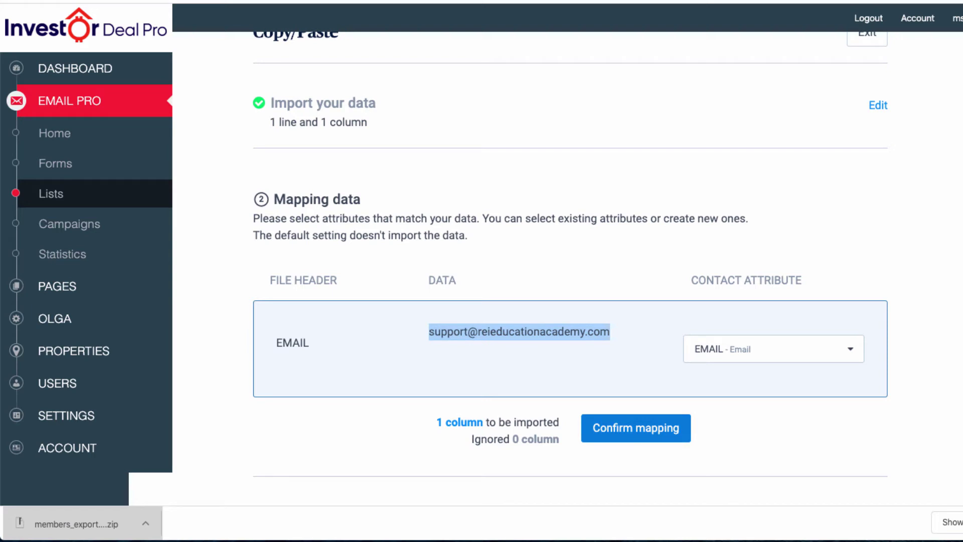
{"action": "left_click", "coordinate": [635, 427]}
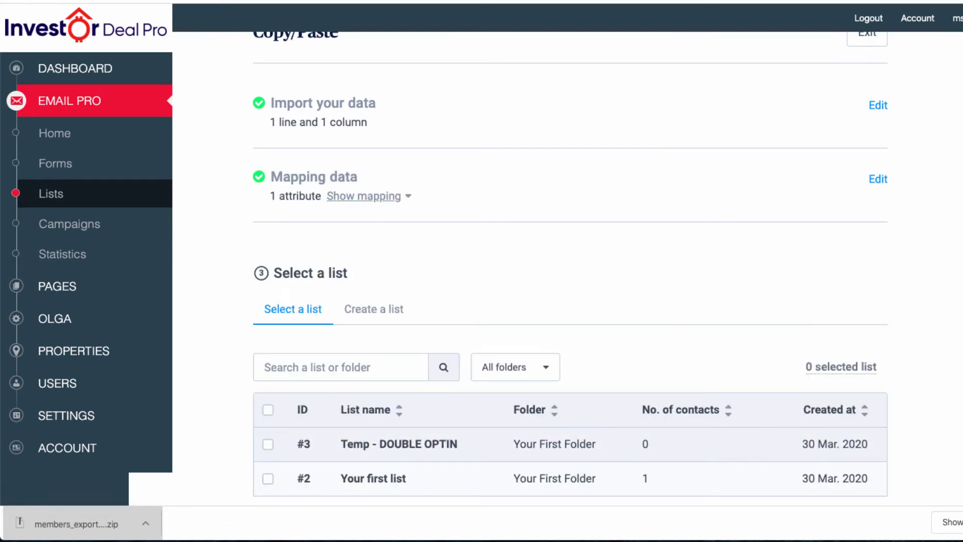
{"action": "scroll", "coordinate": [570, 301], "scroll_direction": "down", "scroll_amount": 3}
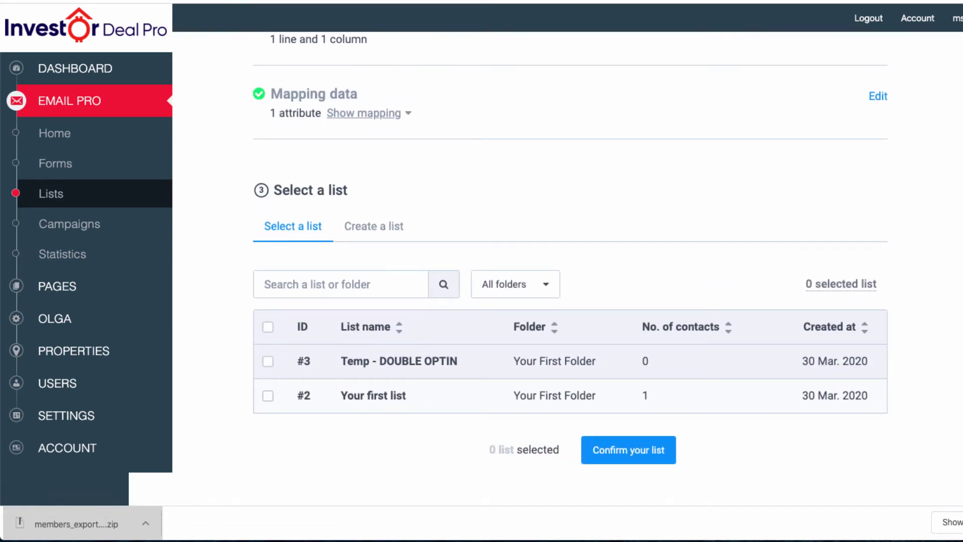
{"action": "scroll", "coordinate": [570, 301], "scroll_direction": "up", "scroll_amount": 1}
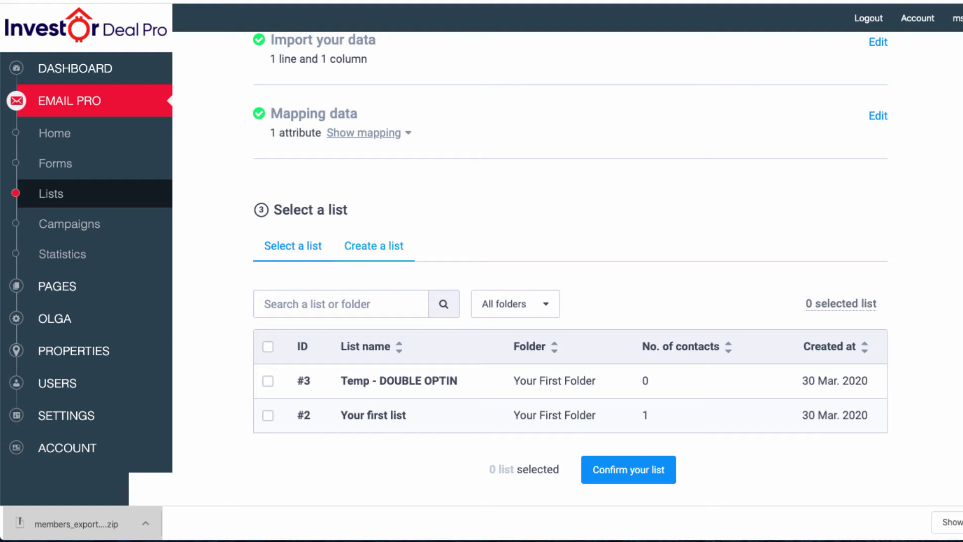
Step: Create a new list 'Buyers List' in a newly created 'Buyers List' folder
{"action": "left_click", "coordinate": [373, 245]}
{"action": "left_click", "coordinate": [351, 326]}
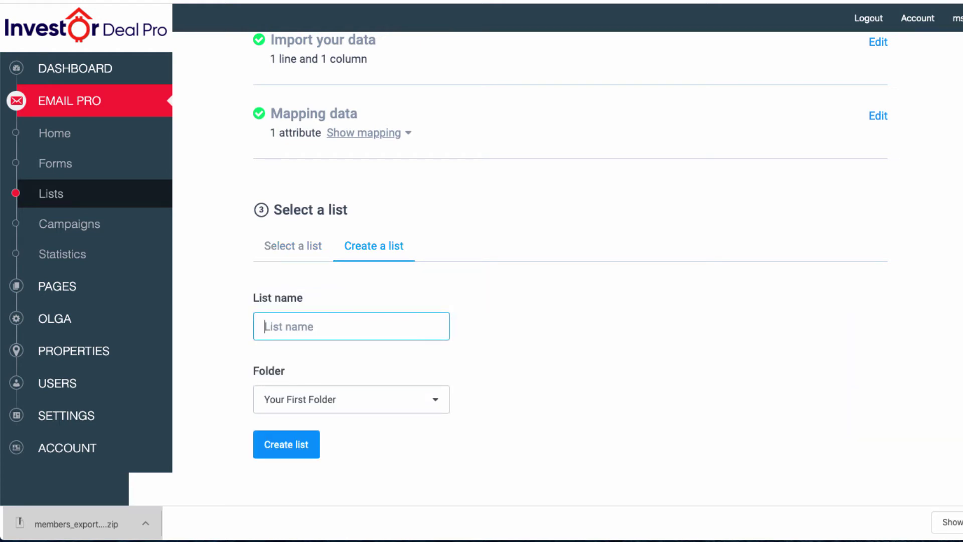
{"action": "type", "text": "Buyers L"}
{"action": "type", "text": "is"}
{"action": "type", "text": "t"}
{"action": "left_click", "coordinate": [351, 399]}
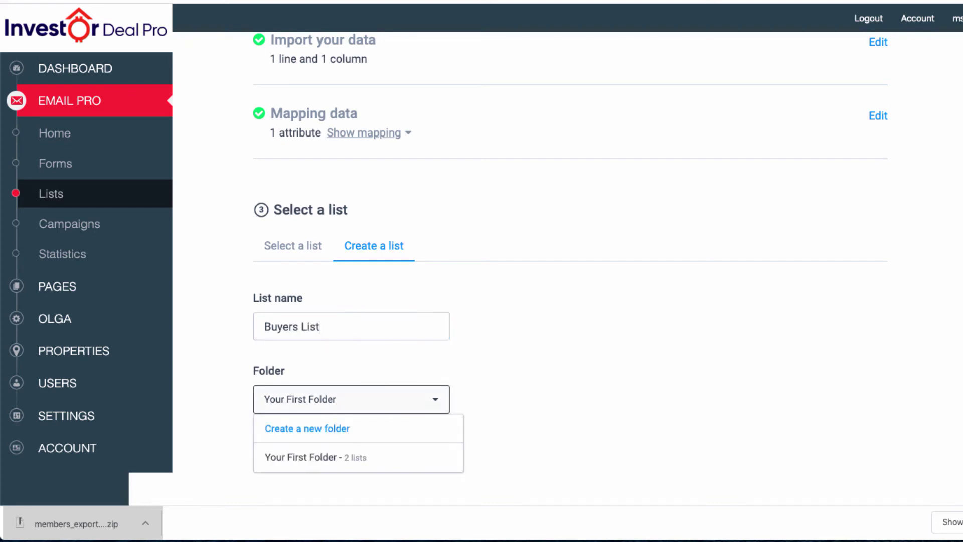
{"action": "left_click", "coordinate": [307, 428]}
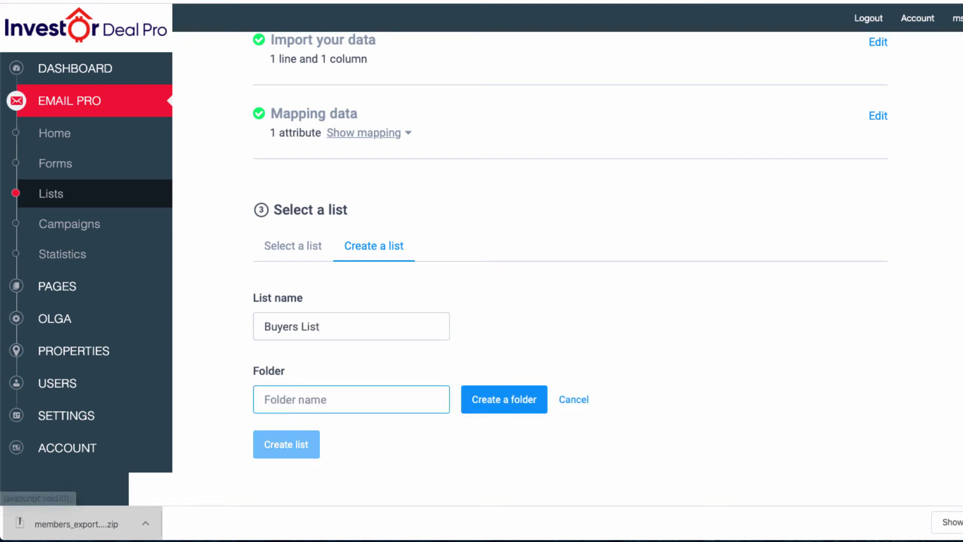
{"action": "type", "text": "Biy"}
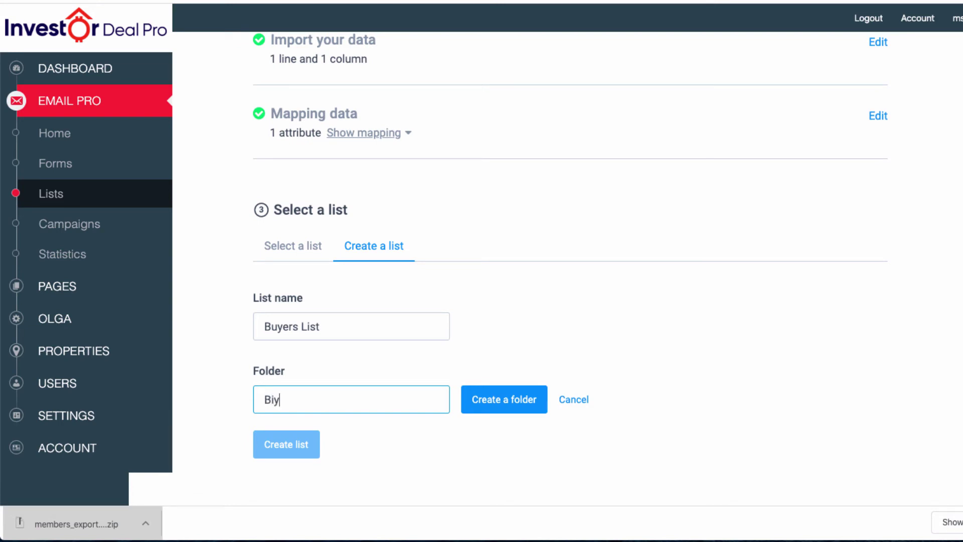
{"action": "key", "text": "BackSpace"}
{"action": "type", "text": "uye"}
{"action": "type", "text": "rs Li"}
{"action": "type", "text": "st"}
{"action": "left_click", "coordinate": [504, 399]}
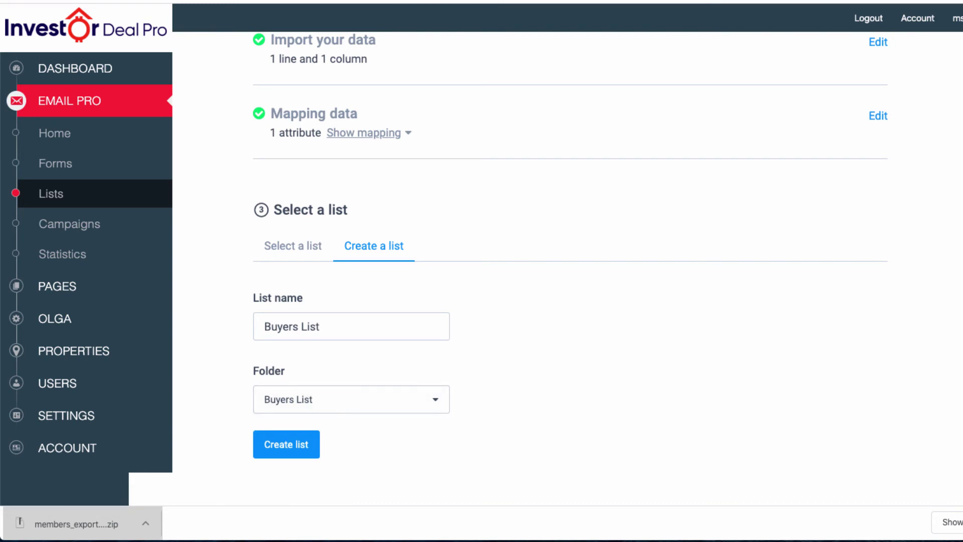
{"action": "key", "text": "Return"}
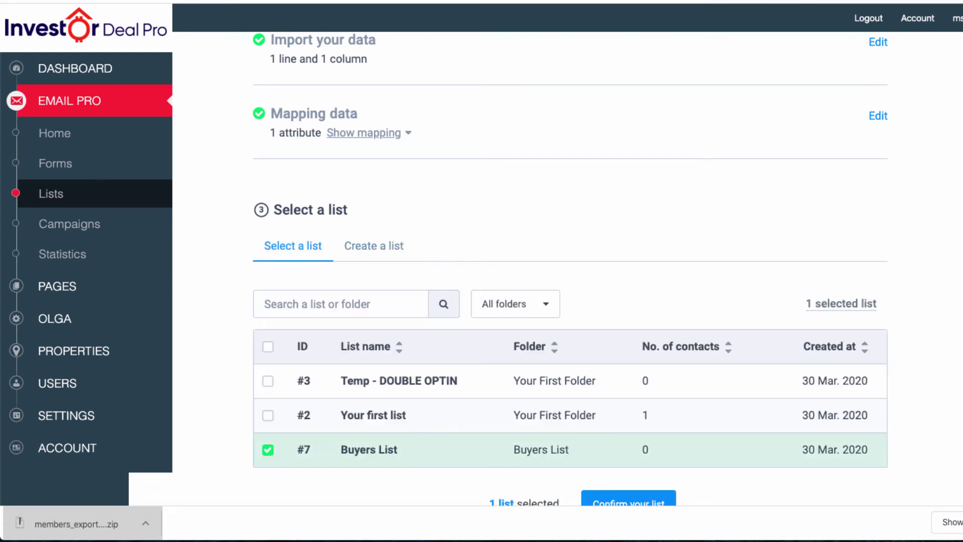
{"action": "scroll", "coordinate": [570, 301], "scroll_direction": "down", "scroll_amount": 3}
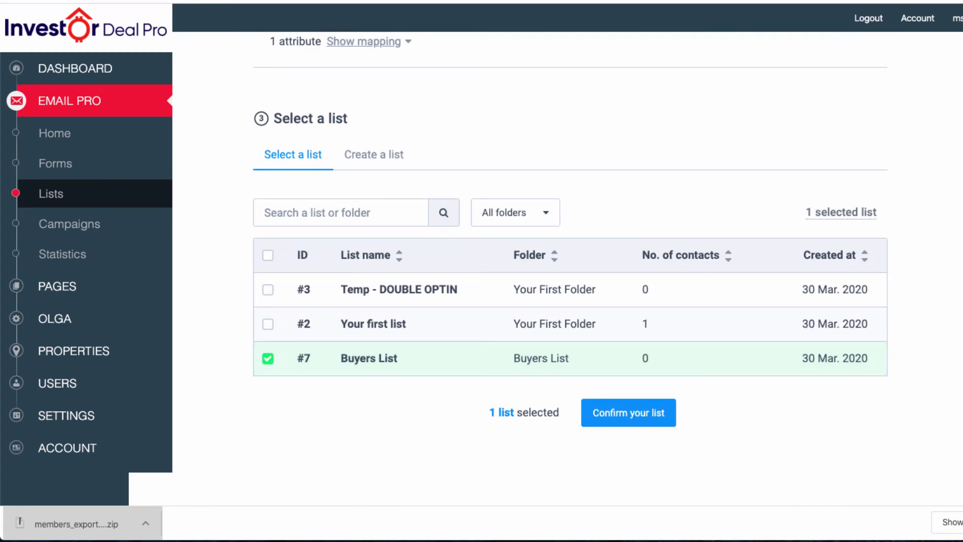
Step: Confirm Buyers List as the destination, accept the opt-in terms and confirm the import
{"action": "left_click", "coordinate": [628, 412]}
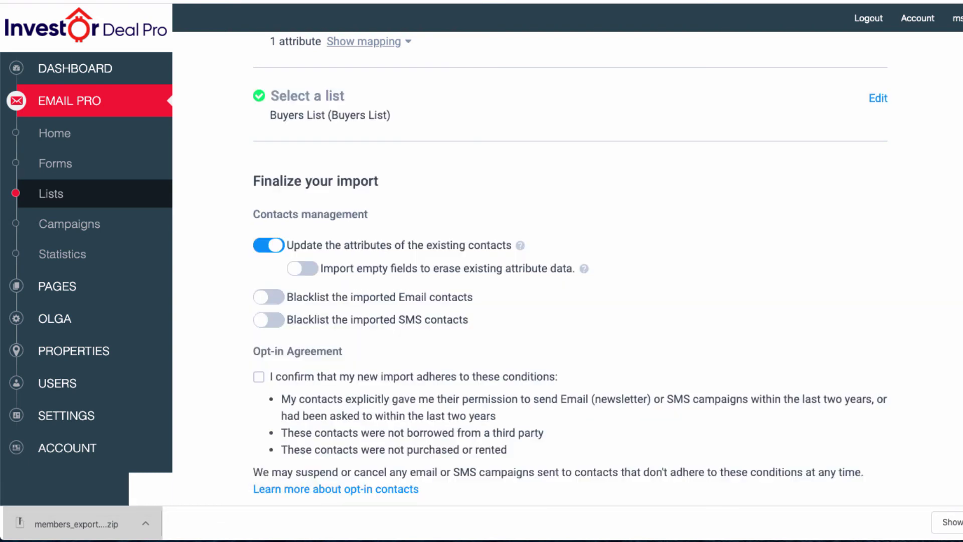
{"action": "left_click", "coordinate": [260, 376]}
{"action": "scroll", "coordinate": [570, 301], "scroll_direction": "down", "scroll_amount": 3}
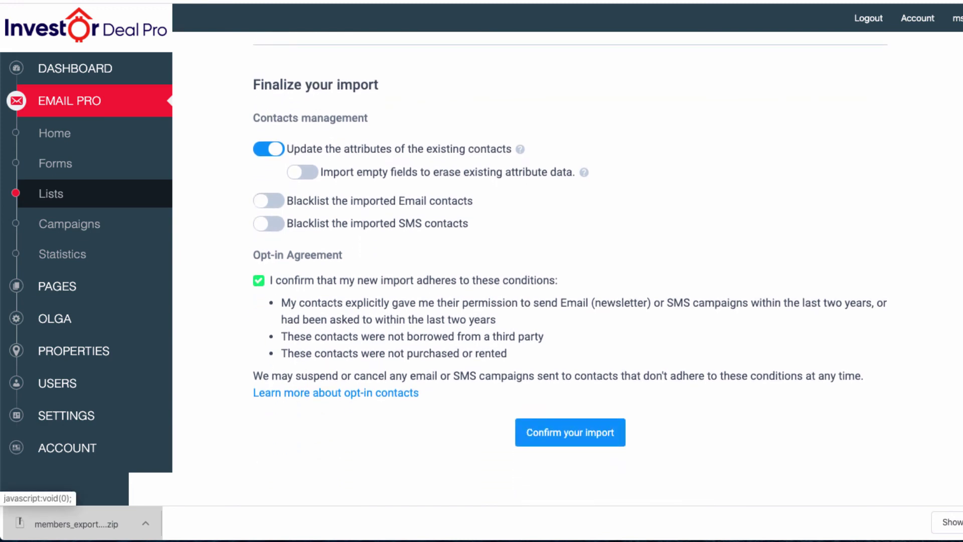
{"action": "left_click", "coordinate": [571, 432]}
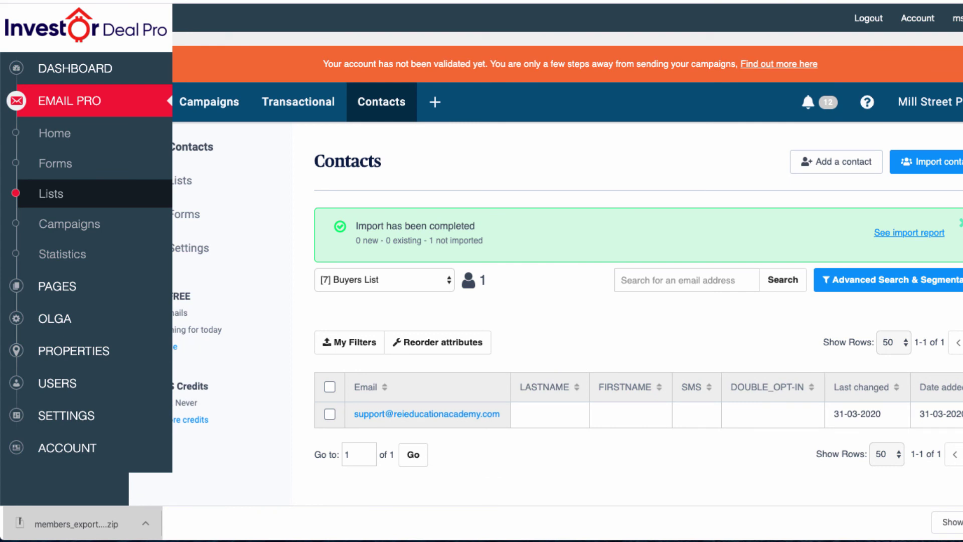
{"action": "left_click_drag", "start_coordinate": [354, 414], "coordinate": [503, 416]}
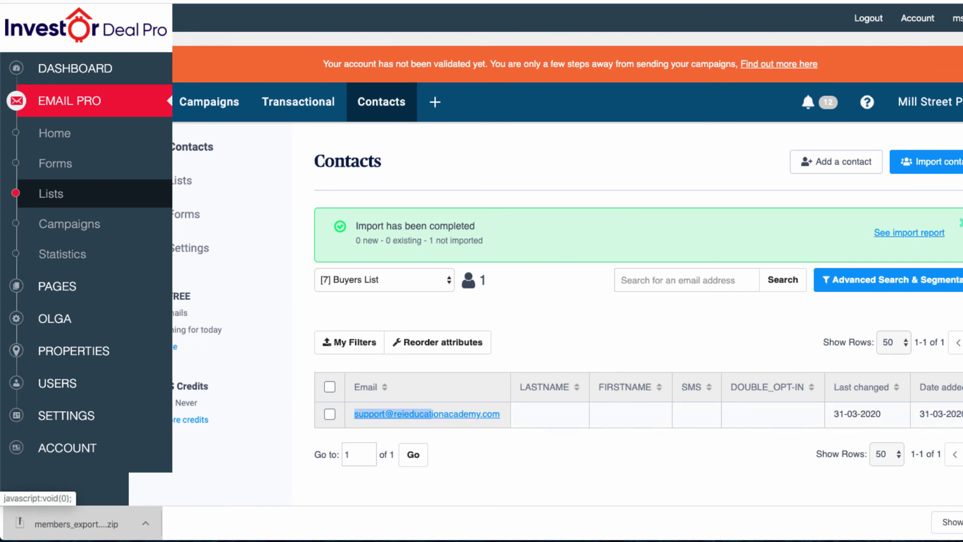
{"action": "left_click", "coordinate": [527, 451]}
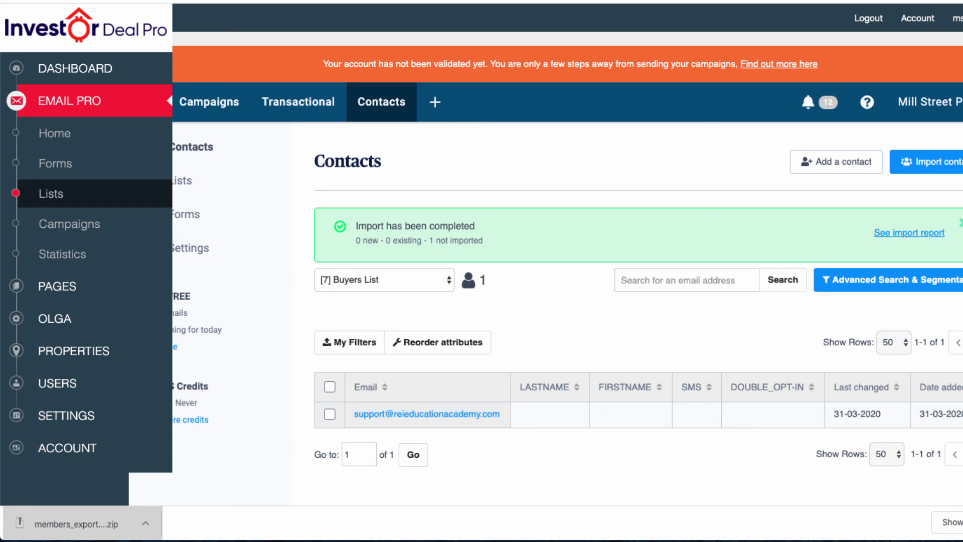